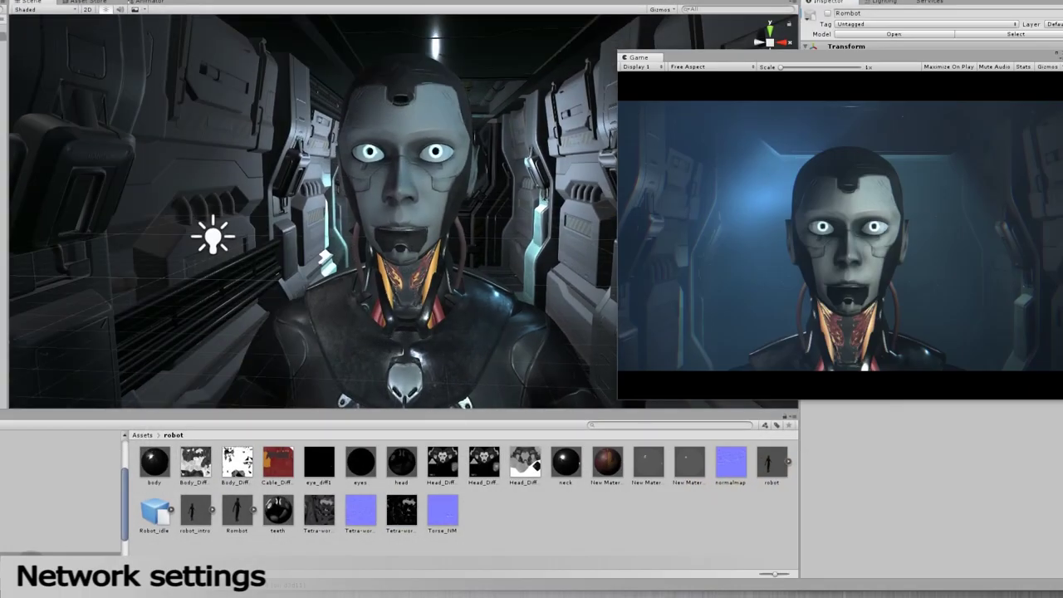
- Over the Unity Rombot scene, bring up the Grabber 2.7.0 window and open its Network menu
click(334, 70)
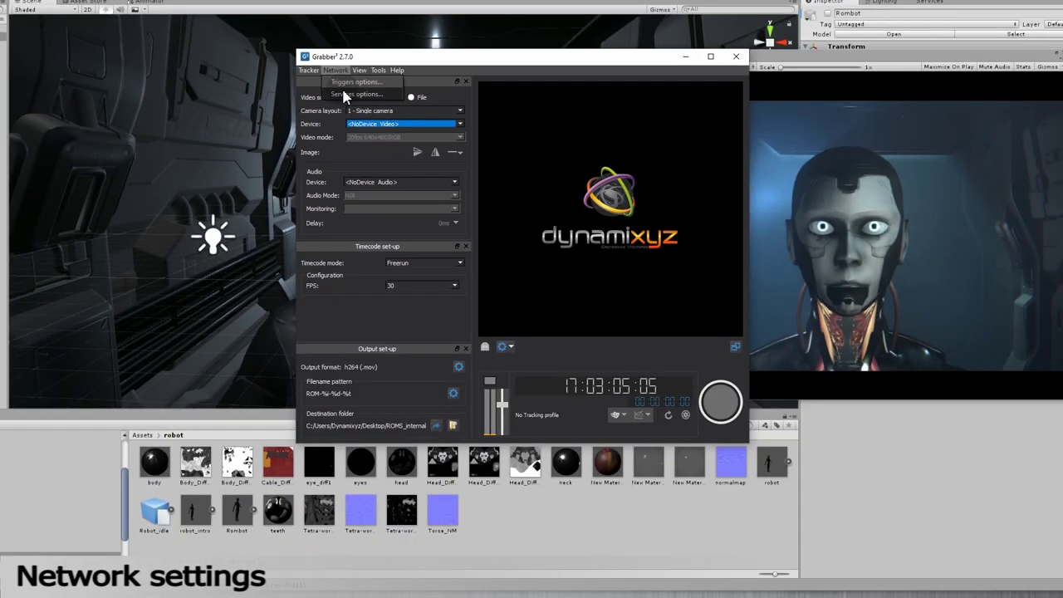
click(488, 220)
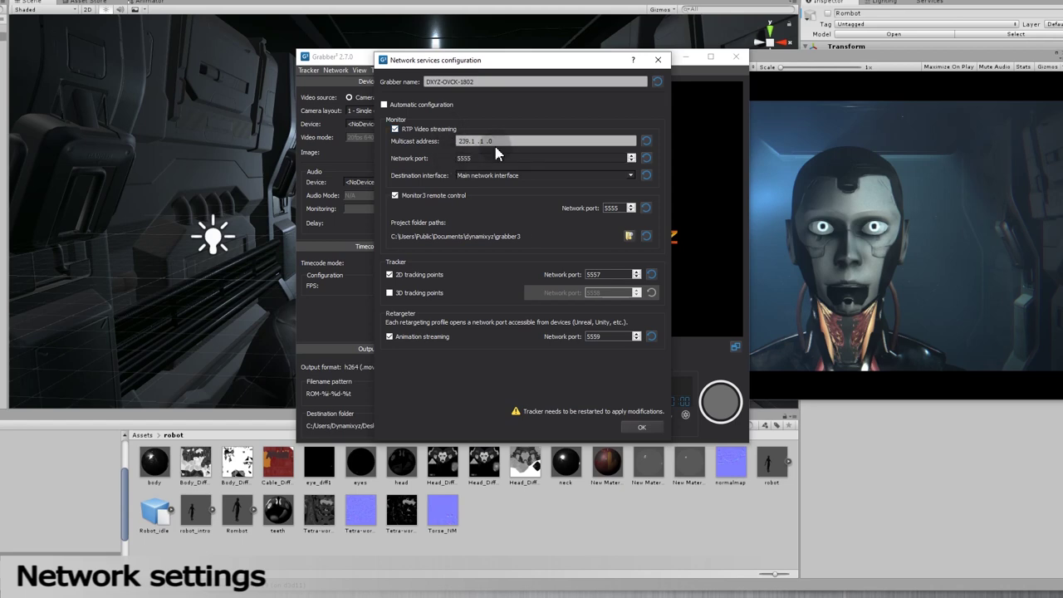
click(468, 142)
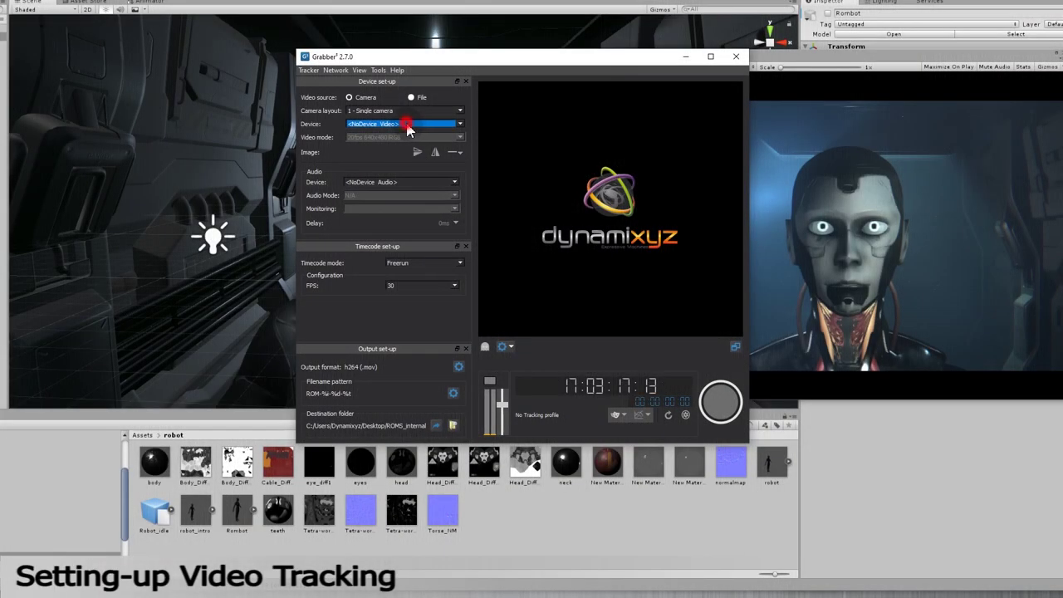
- Choose the Logitech HD Pro Webcam C920 as video device and load first-video.mov into the preview
click(404, 125)
click(403, 137)
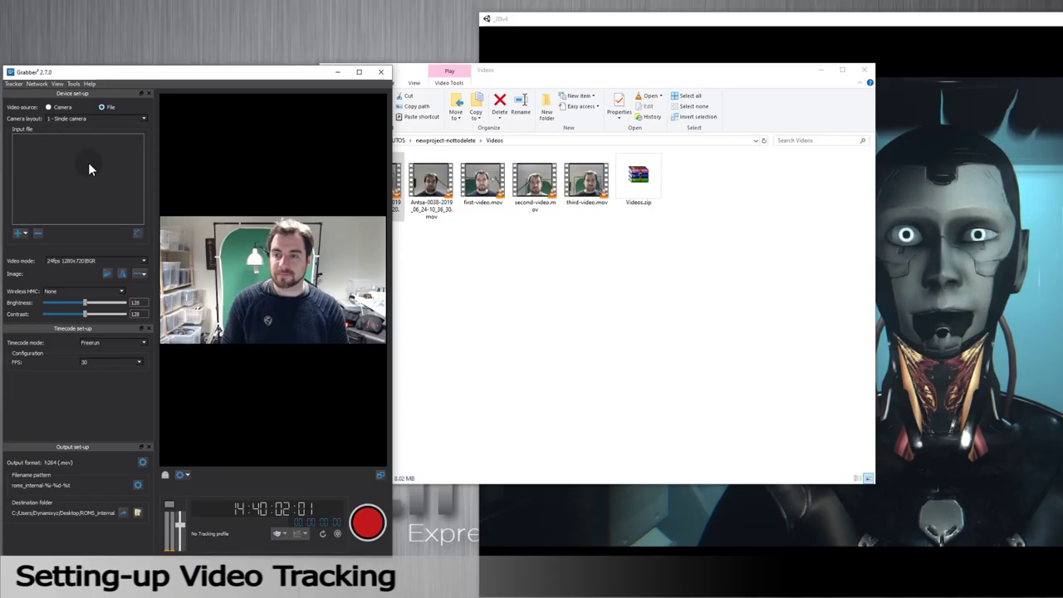
drag(482, 181, 74, 174)
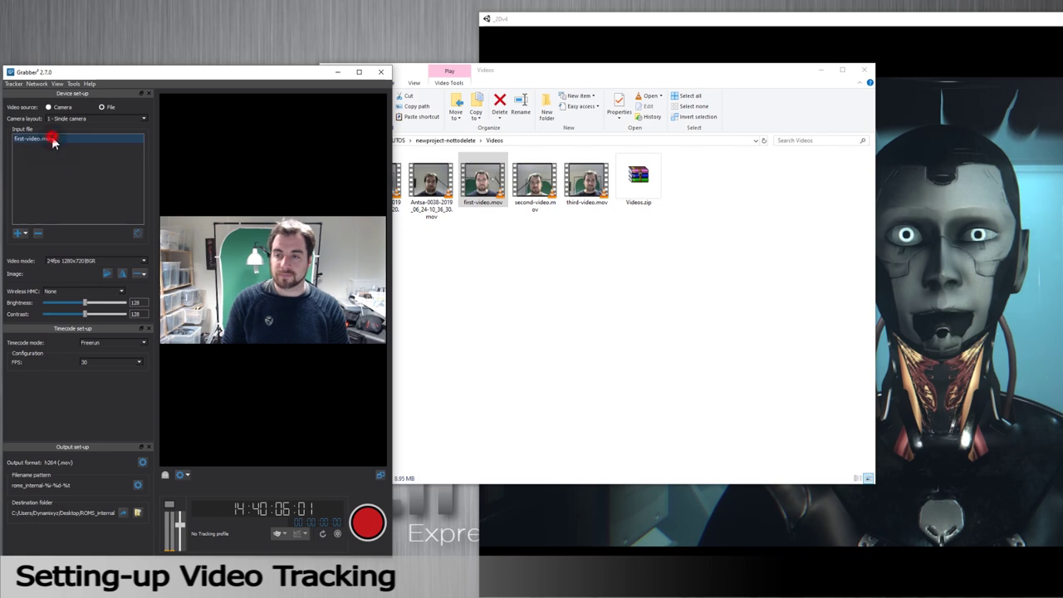
click(52, 141)
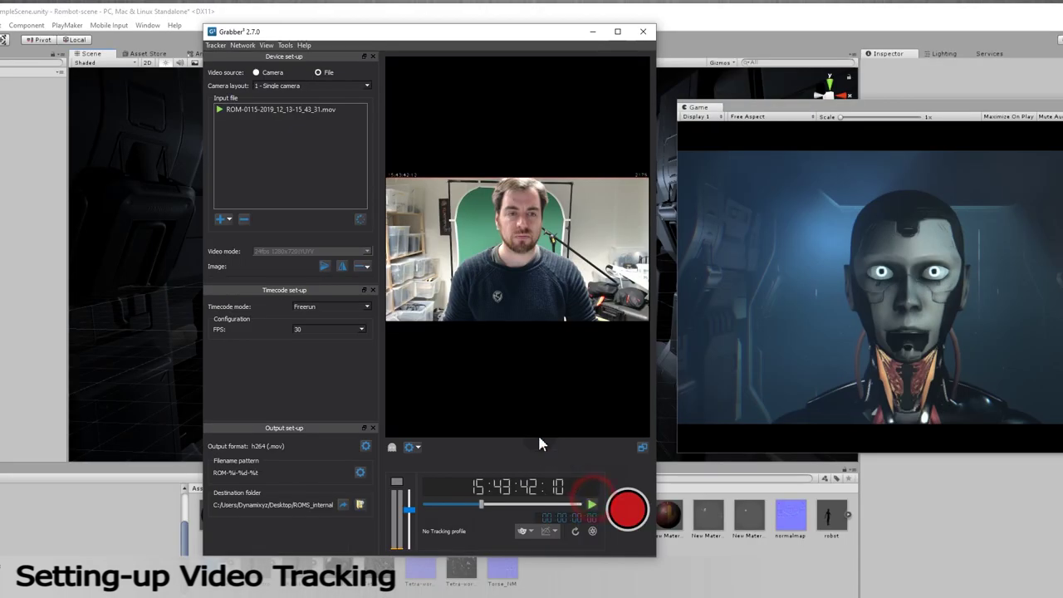
click(214, 45)
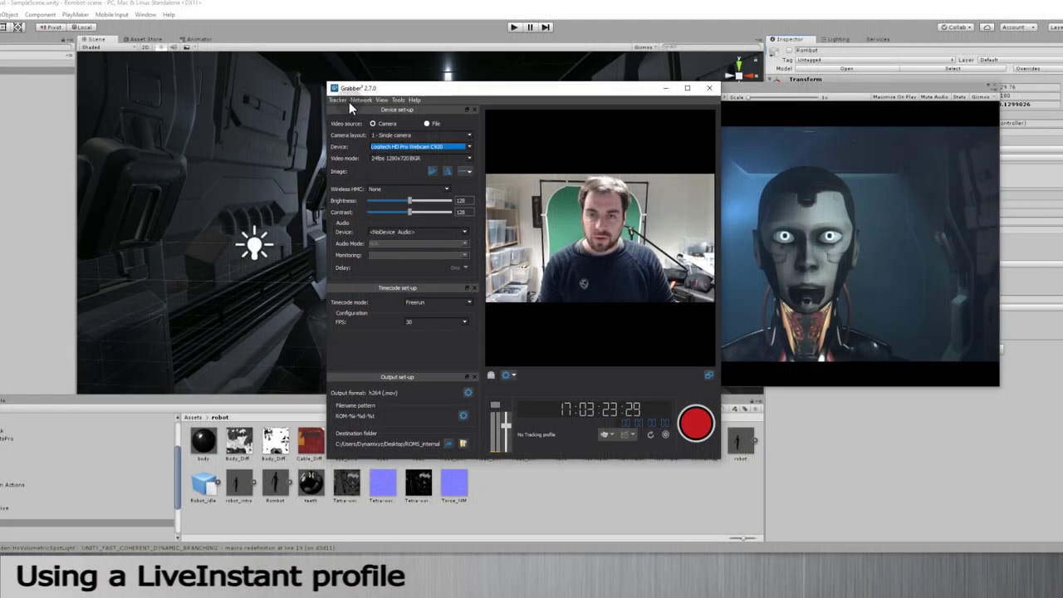
- Choose Tracker > Load LiveInstant and open Robot_RT.esc from the Rombot_profile folder
click(342, 101)
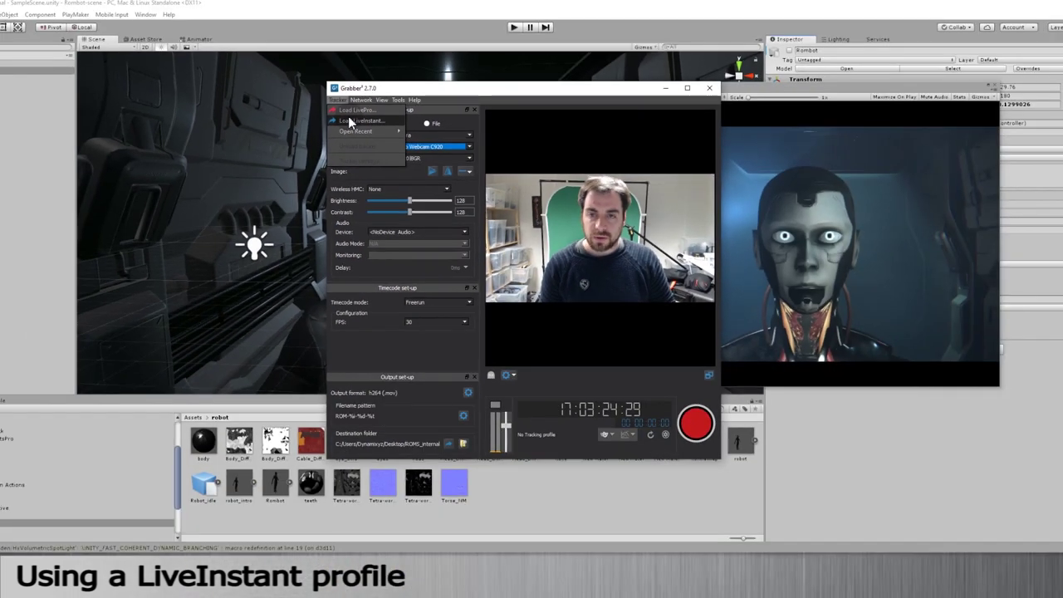
click(482, 169)
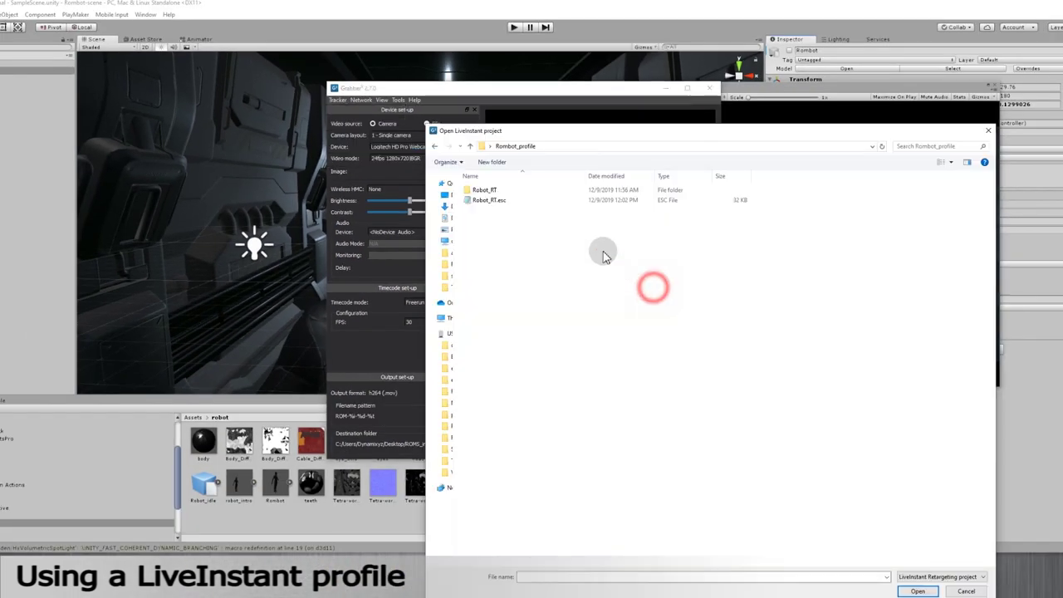
double_click(488, 203)
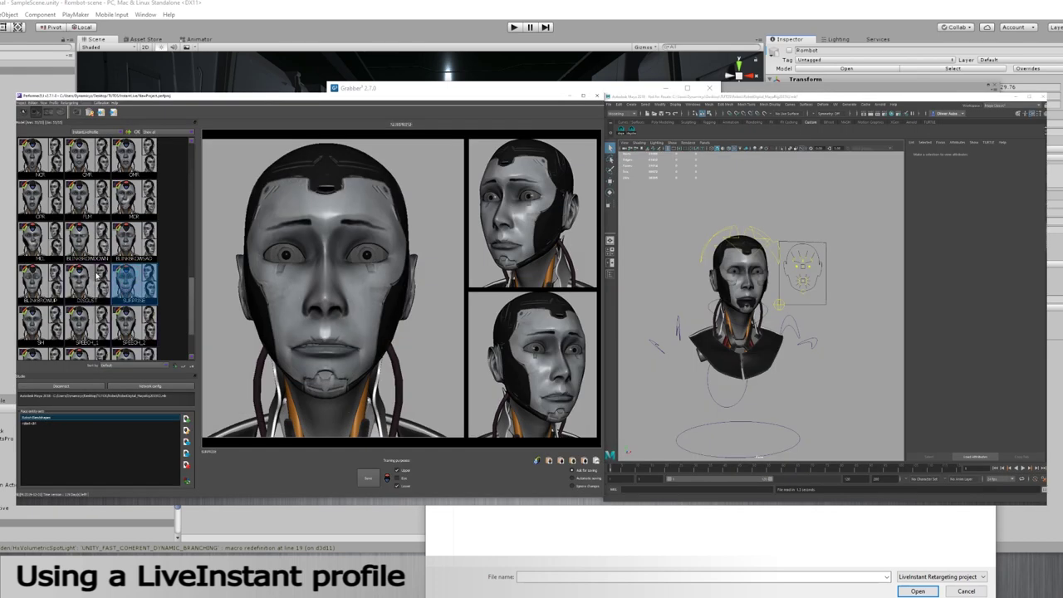
- Preview the Neutral, BROWUP, BROWDOWN and BROWRIGHT expressions, then load the Robot_RT.esc profile
scroll(97, 274, up, 5)
click(39, 163)
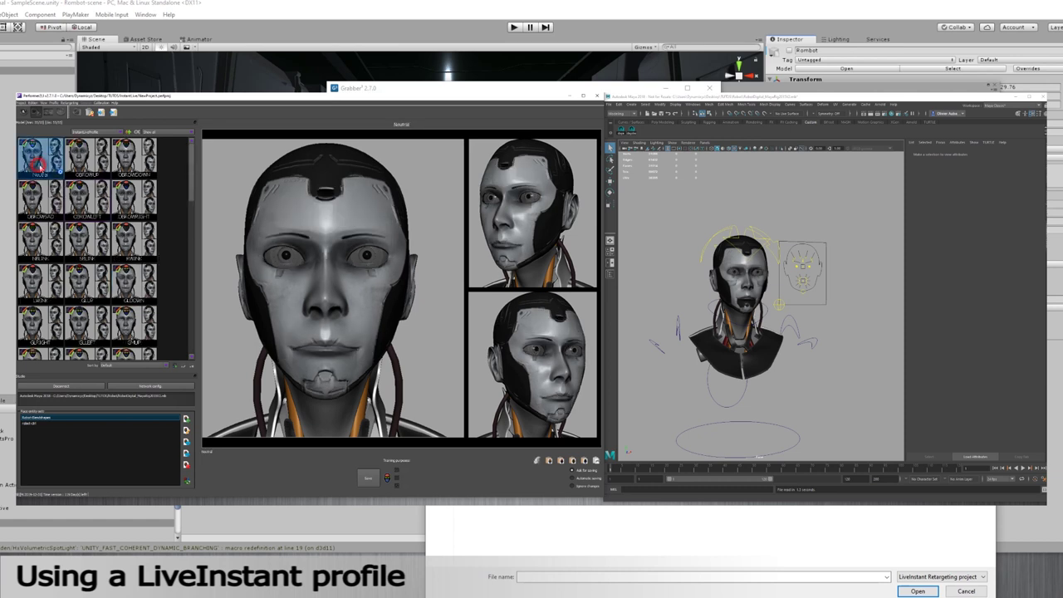
click(92, 164)
click(143, 166)
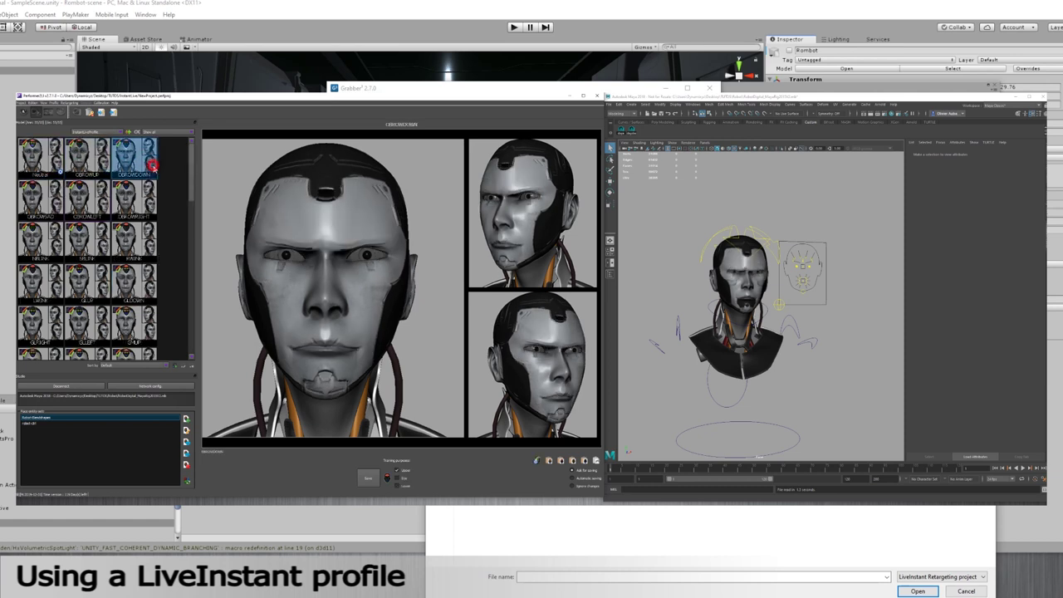
click(136, 200)
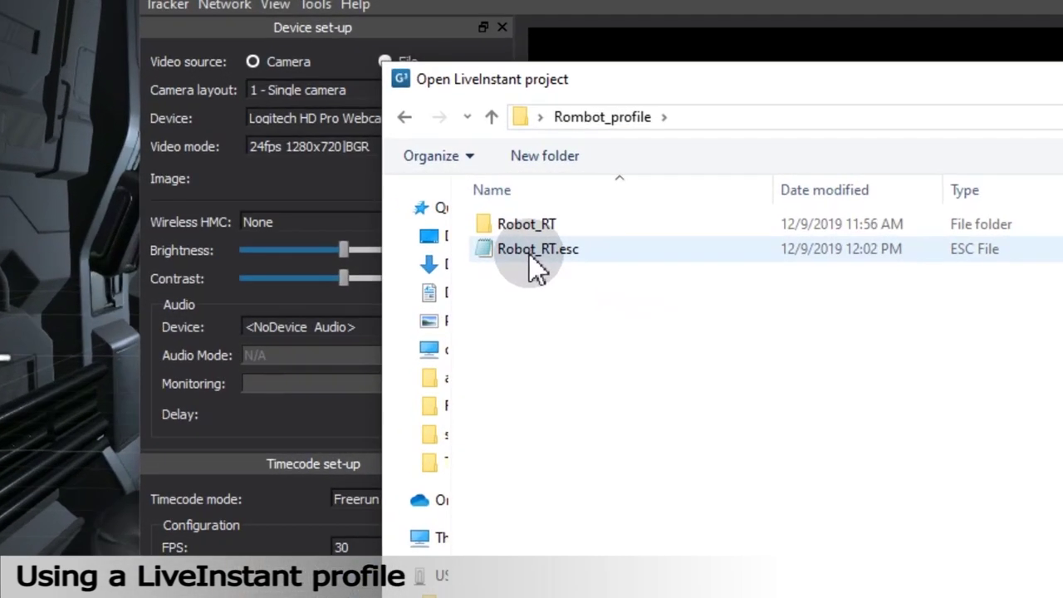
double_click(535, 249)
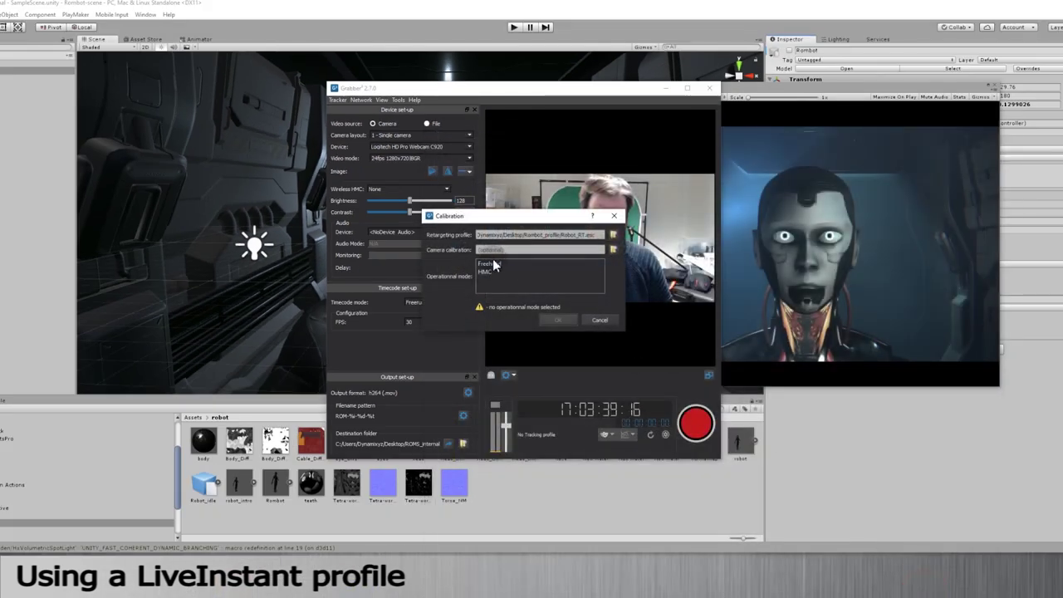
- Set the camera calibration file to Calibration.dmc
click(612, 251)
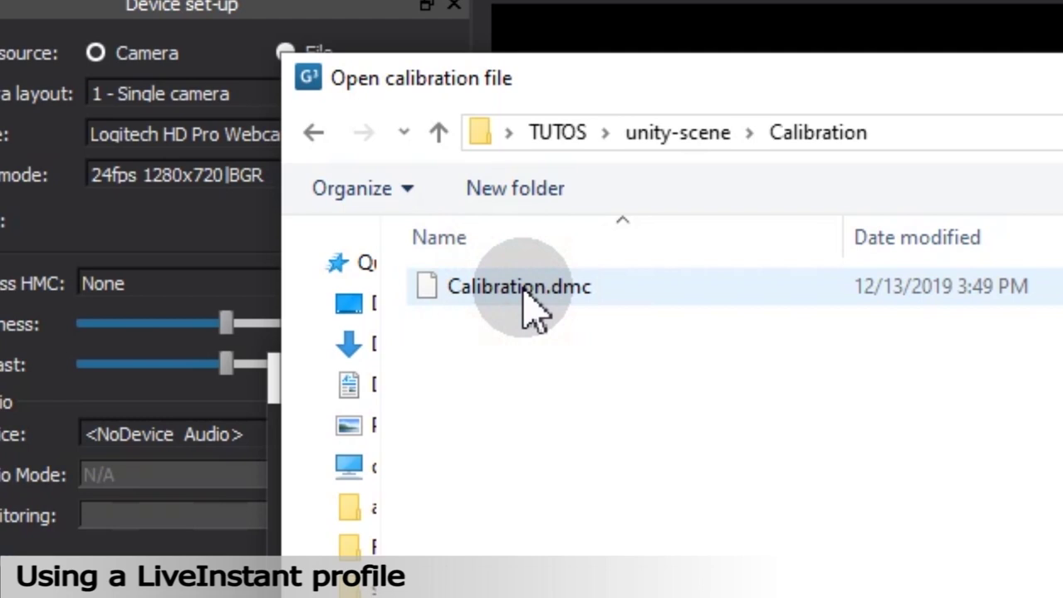
click(523, 291)
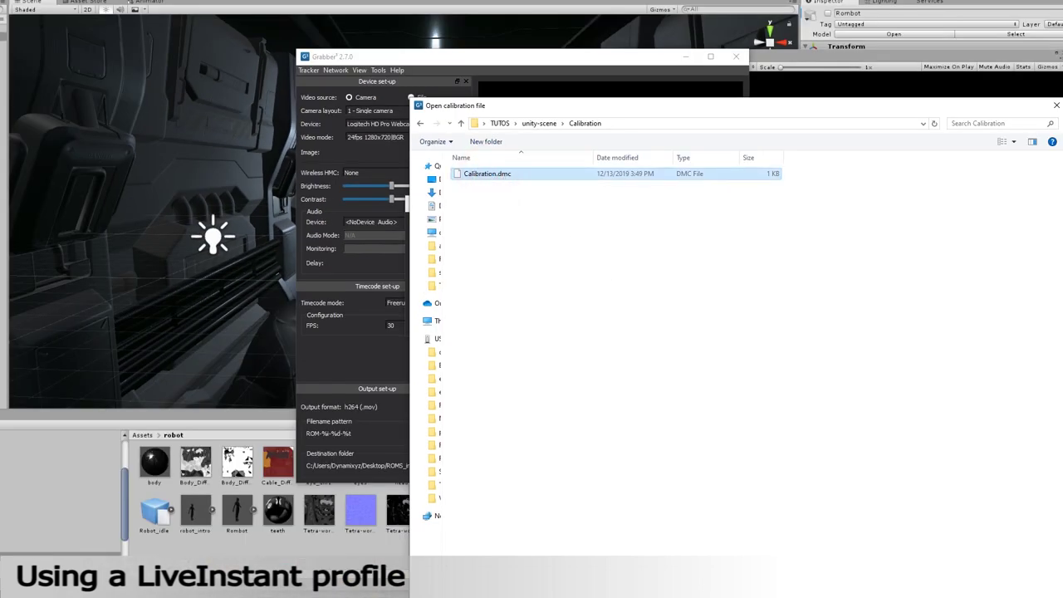
key(Return)
- Select Freehead operational mode, confirm the calibration, and start live face tracking
click(487, 263)
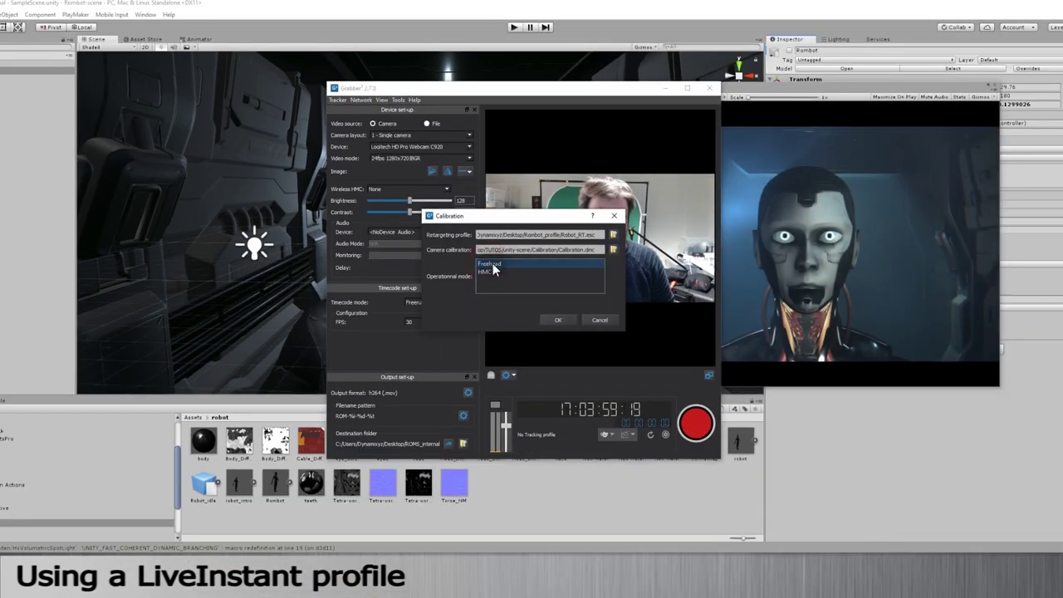
click(554, 319)
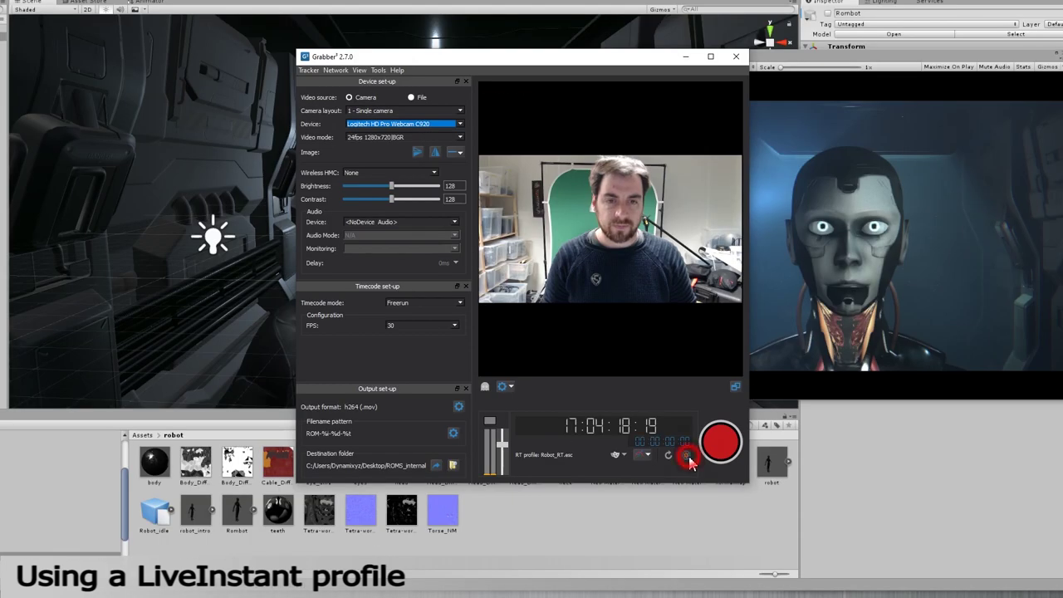
click(603, 367)
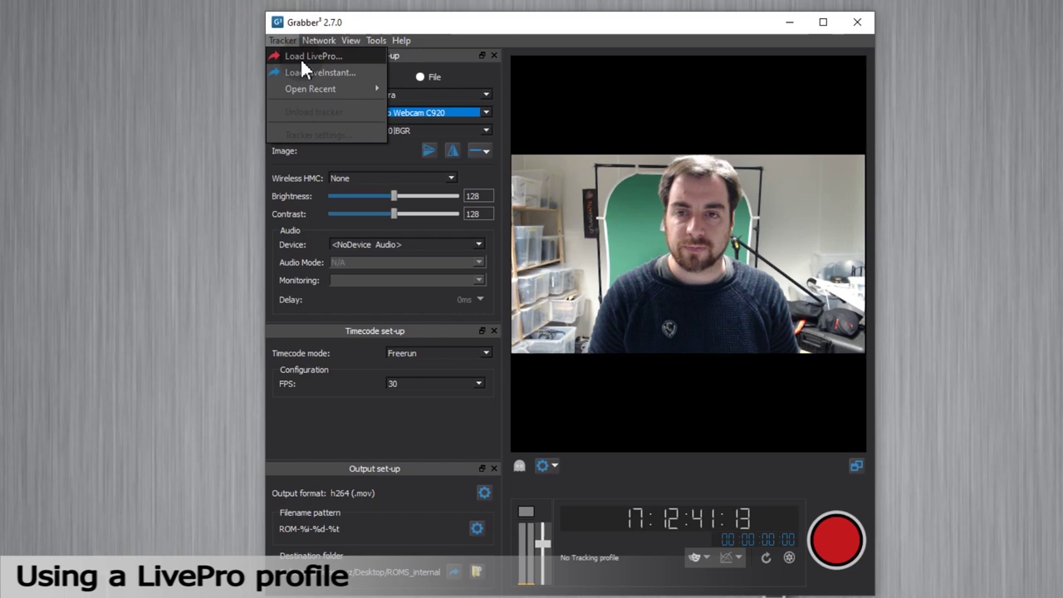
- Open Model_RT.dam3 from RT_Rombot as the LivePro profile and start tracking the webcam face
click(300, 61)
double_click(365, 183)
click(368, 172)
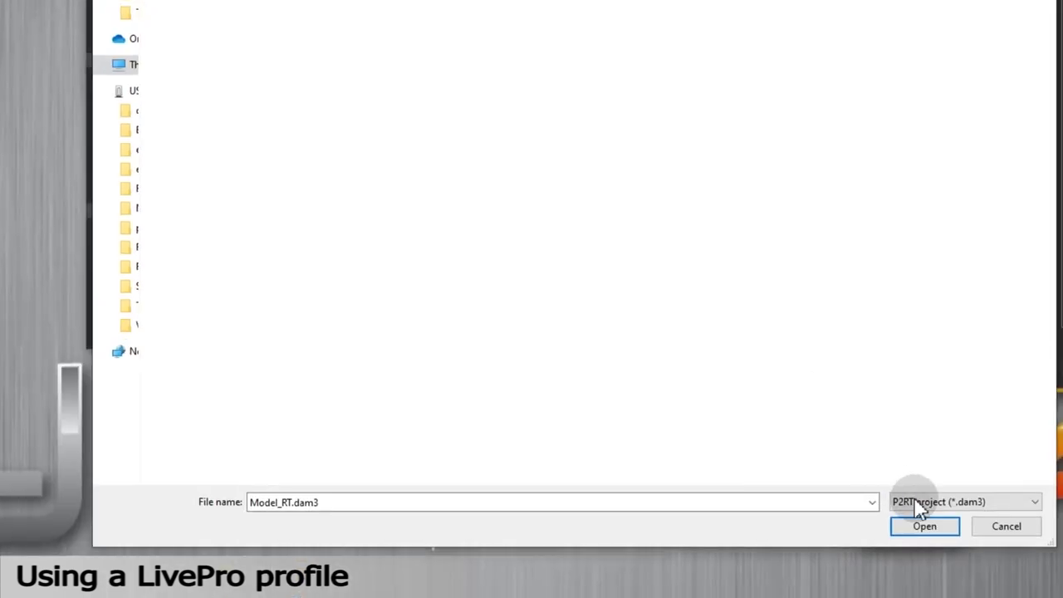
click(918, 523)
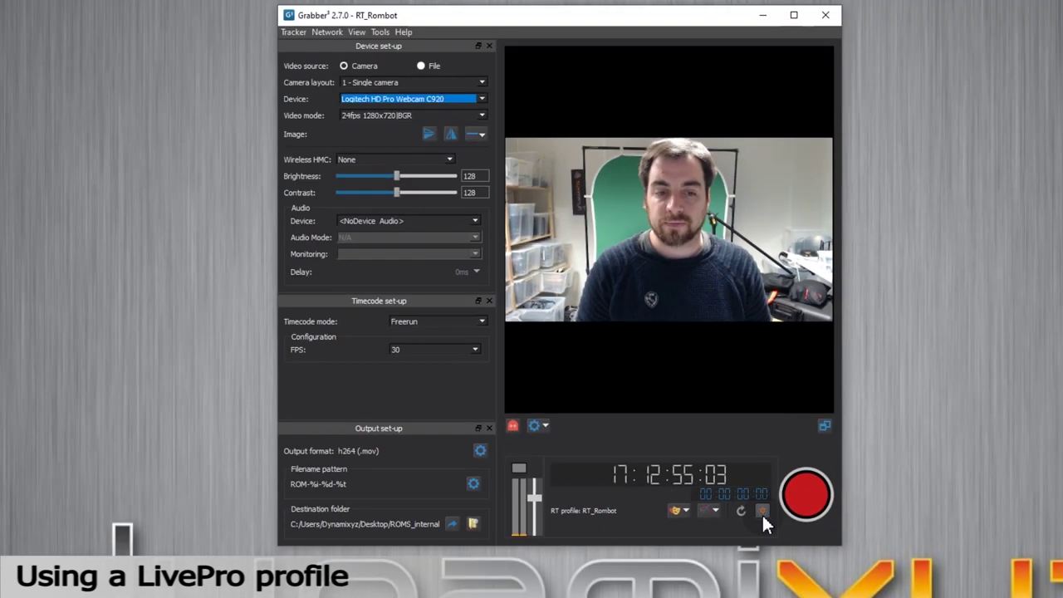
click(571, 318)
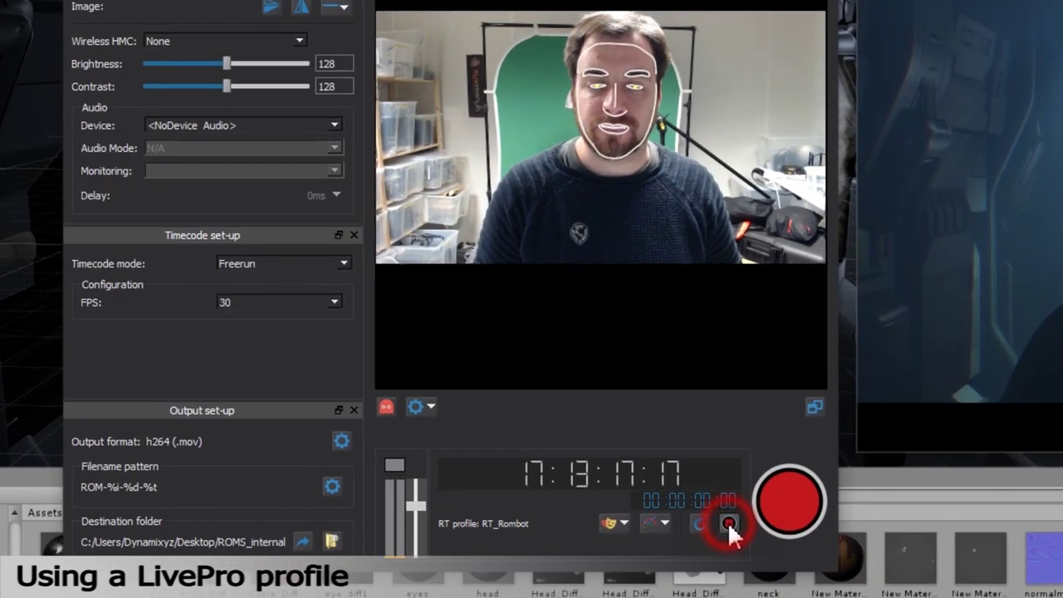
- Stop tracking, show the redghost overlay, and lower its opacity from 50 to 10
click(763, 511)
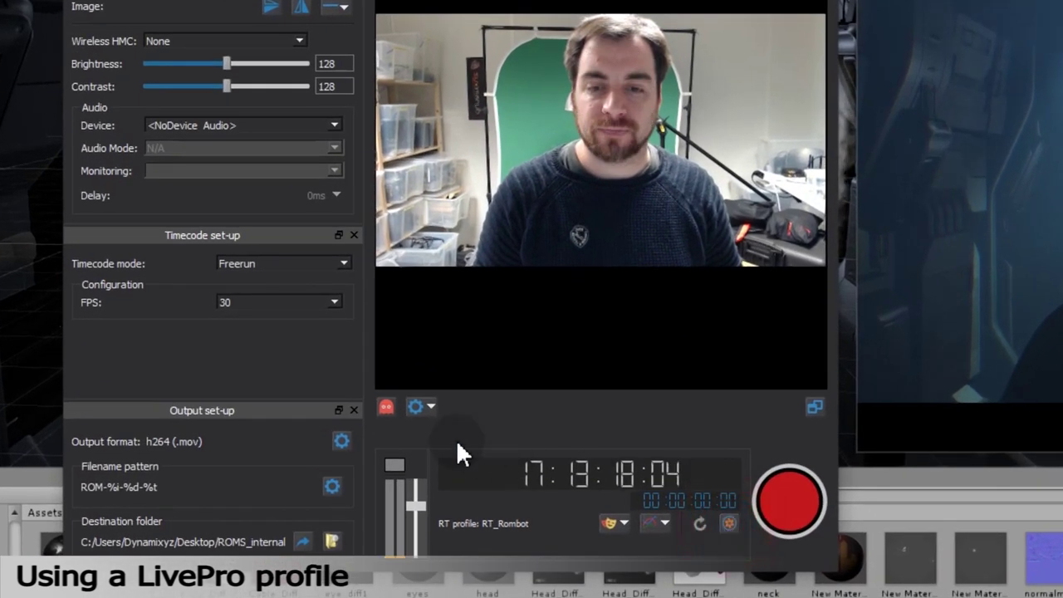
click(384, 412)
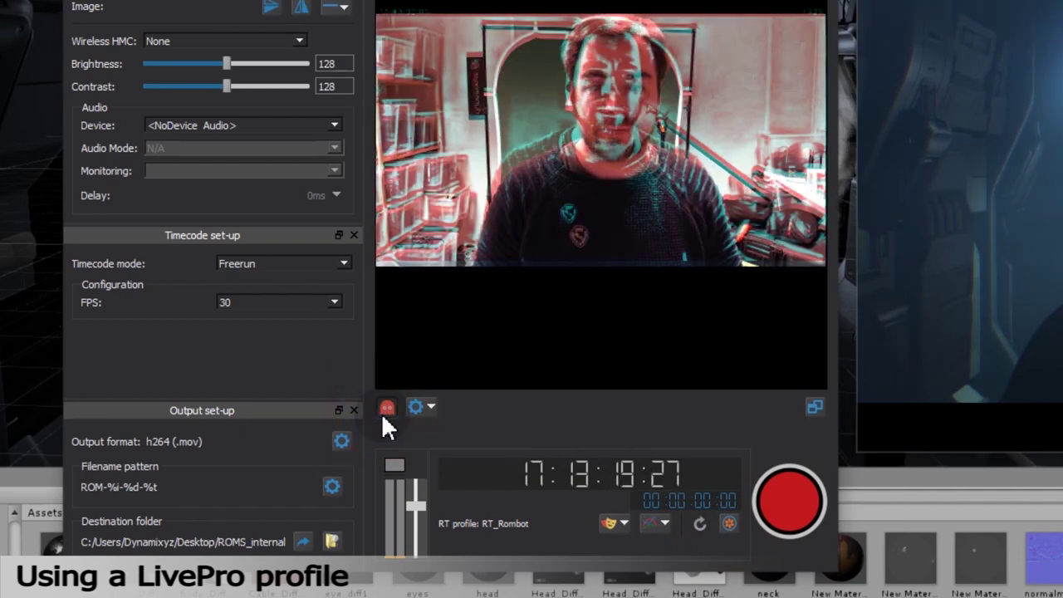
click(434, 407)
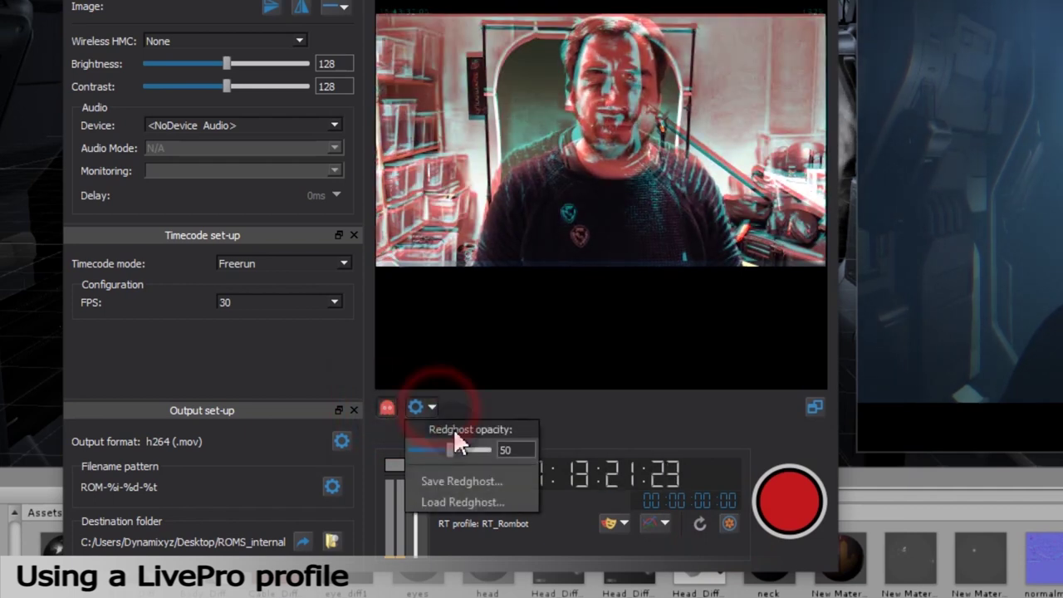
mouse_move(449, 444)
mouse_down()
mouse_move(476, 438)
mouse_move(419, 440)
mouse_move(454, 444)
mouse_move(476, 430)
mouse_move(443, 428)
mouse_up()
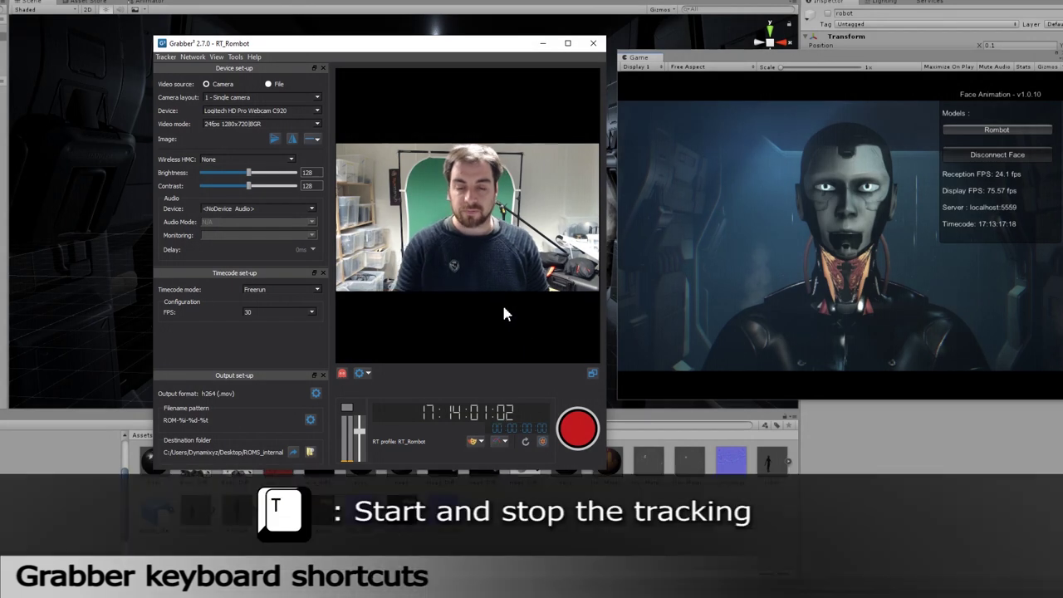
- Restart live webcam face tracking with the T key
key(t)
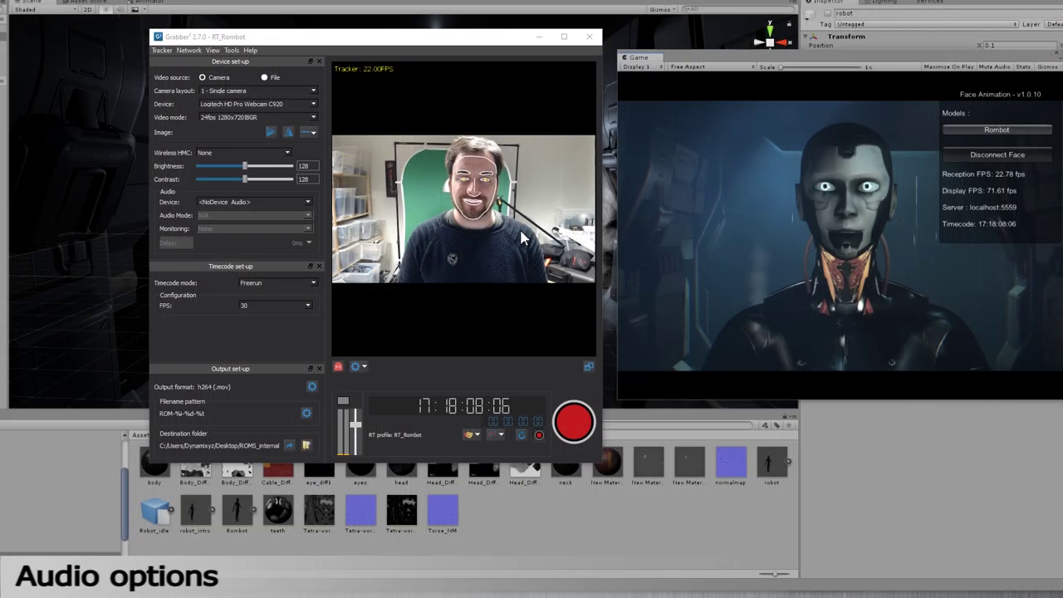
- Set audio to the WASAPI microphone at 16bits/44.1kHz mono, monitored on Sound Blaster ZxR speakers, 12ms delay
click(239, 201)
click(236, 217)
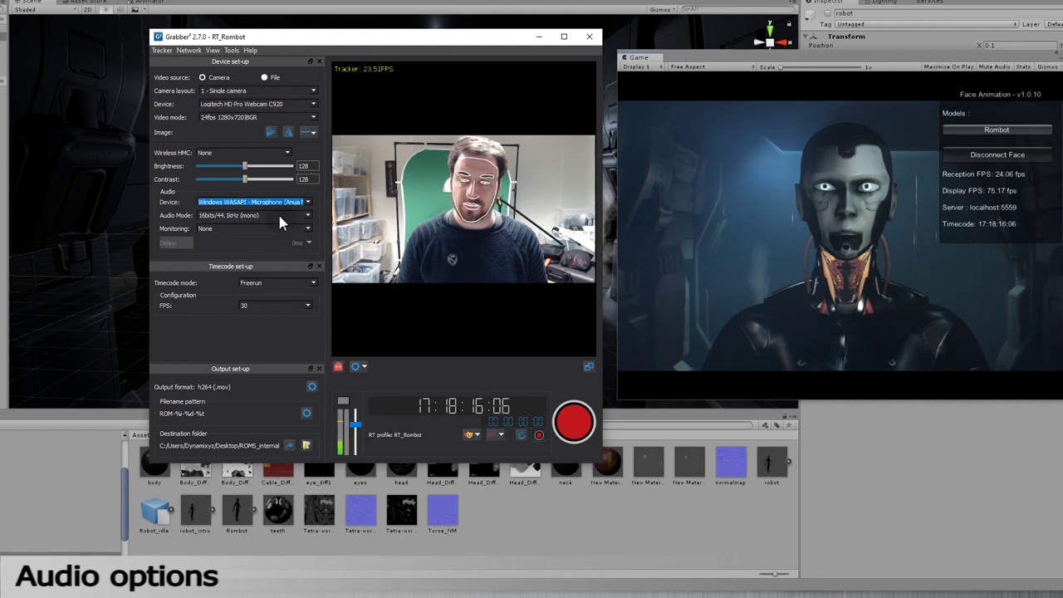
click(276, 215)
click(279, 223)
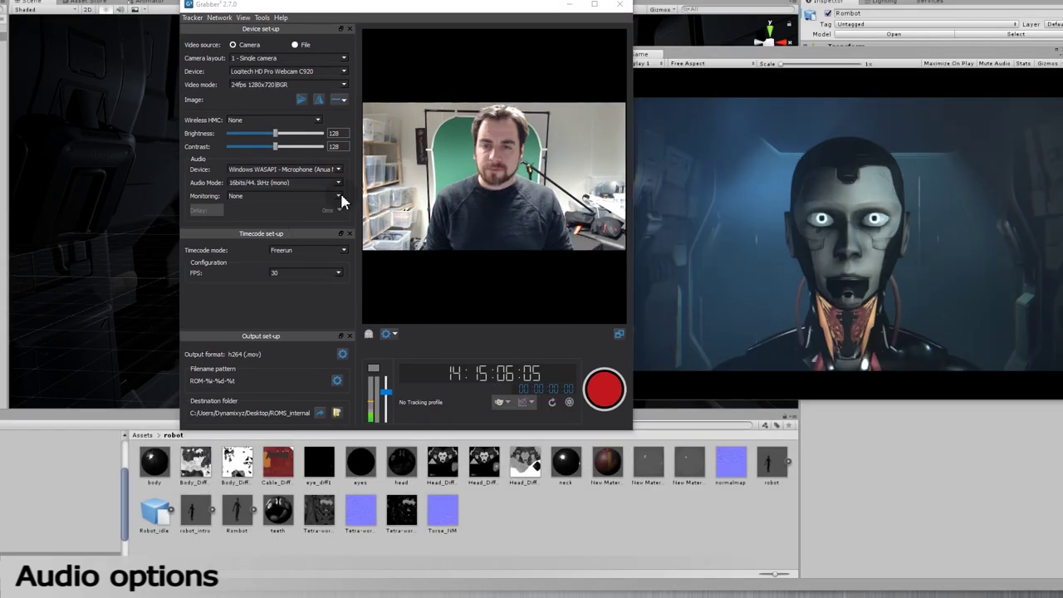
click(339, 197)
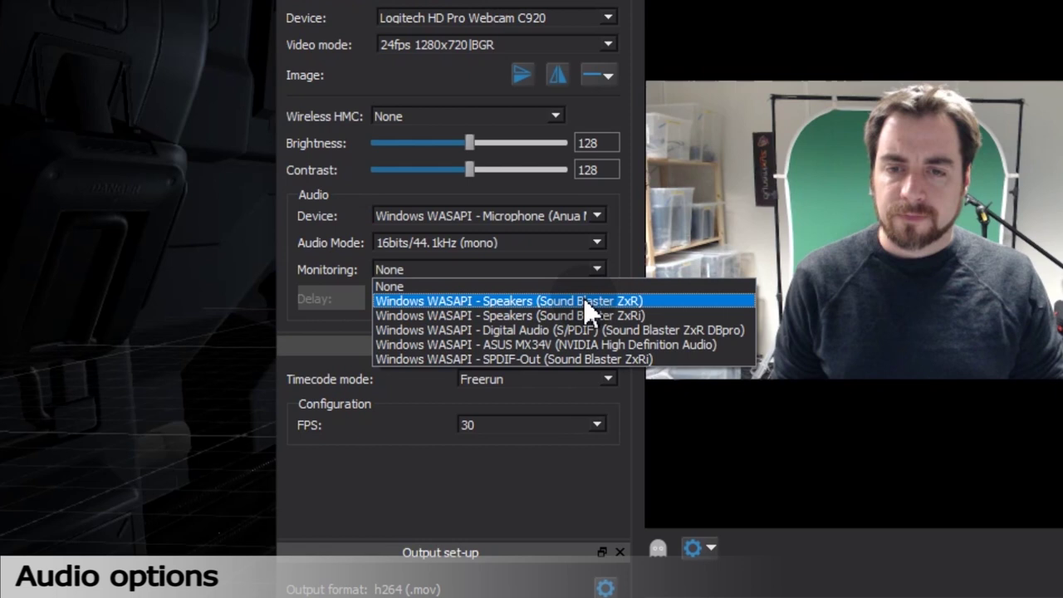
click(584, 300)
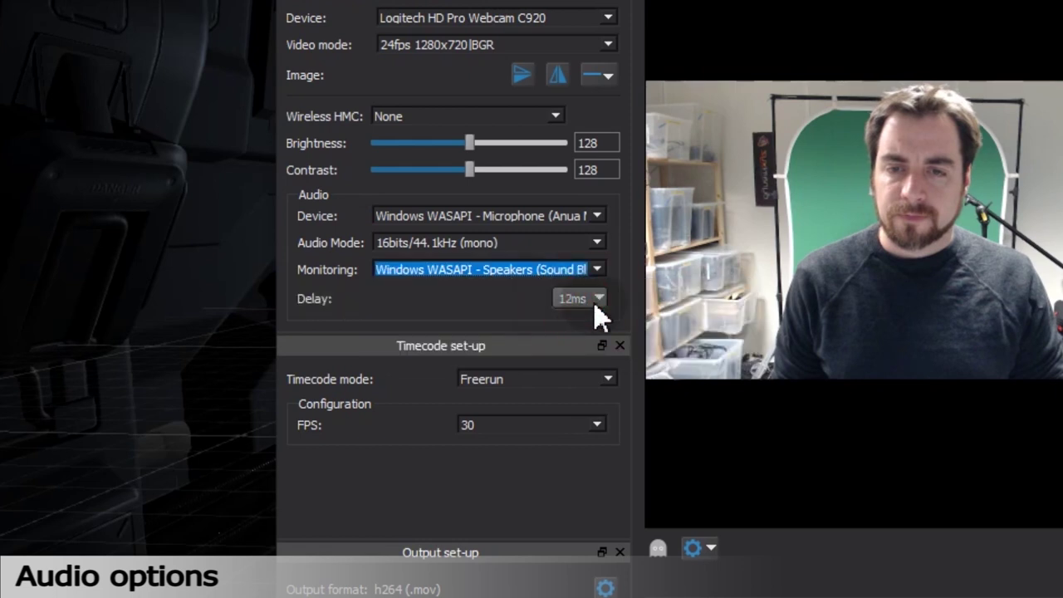
click(595, 302)
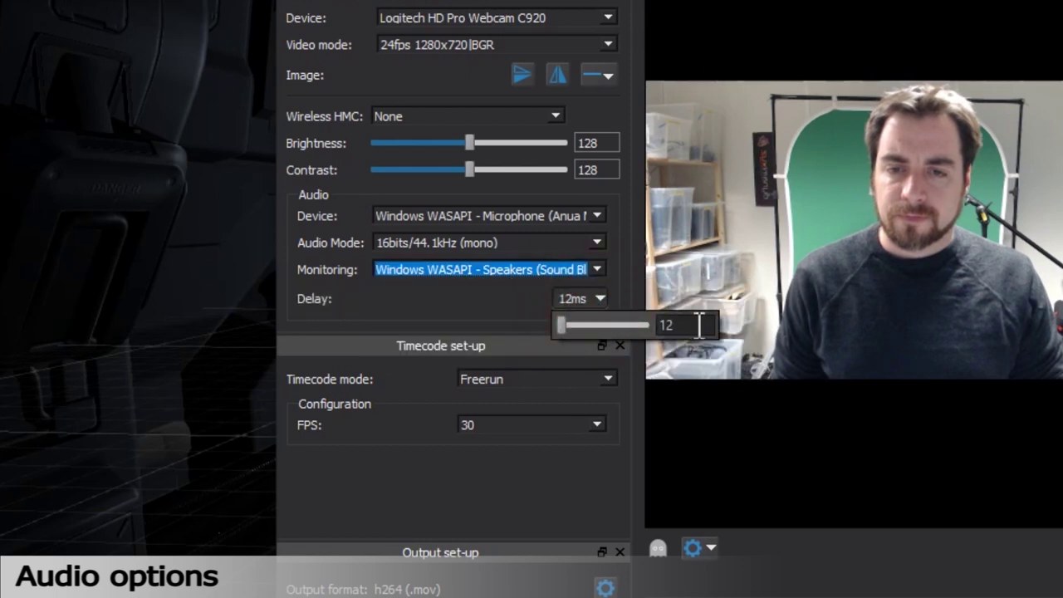
click(669, 324)
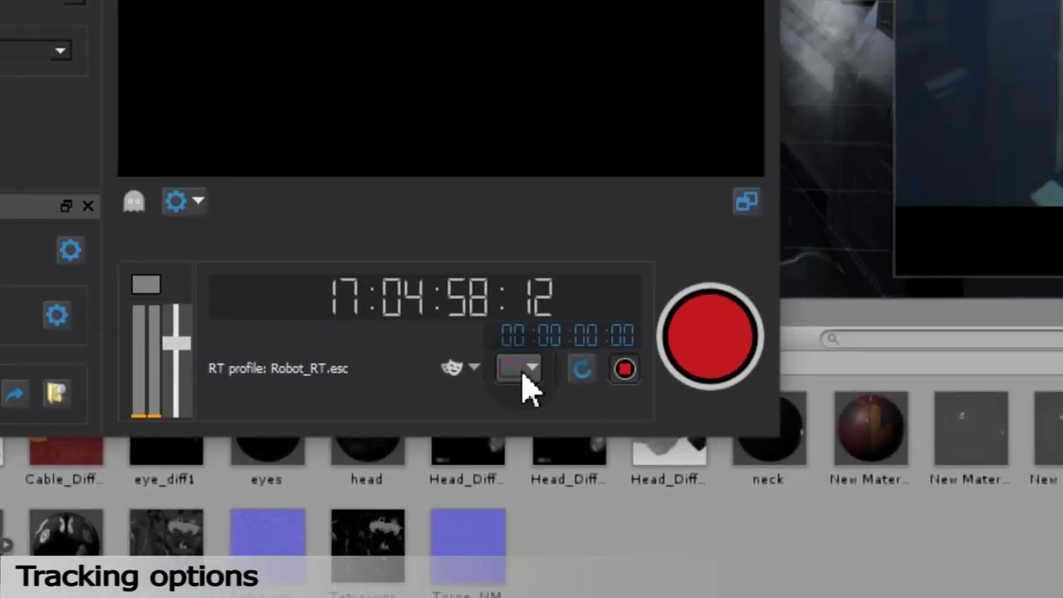
- Drag the Tracker smoothing slider from 64 down to 57
click(558, 322)
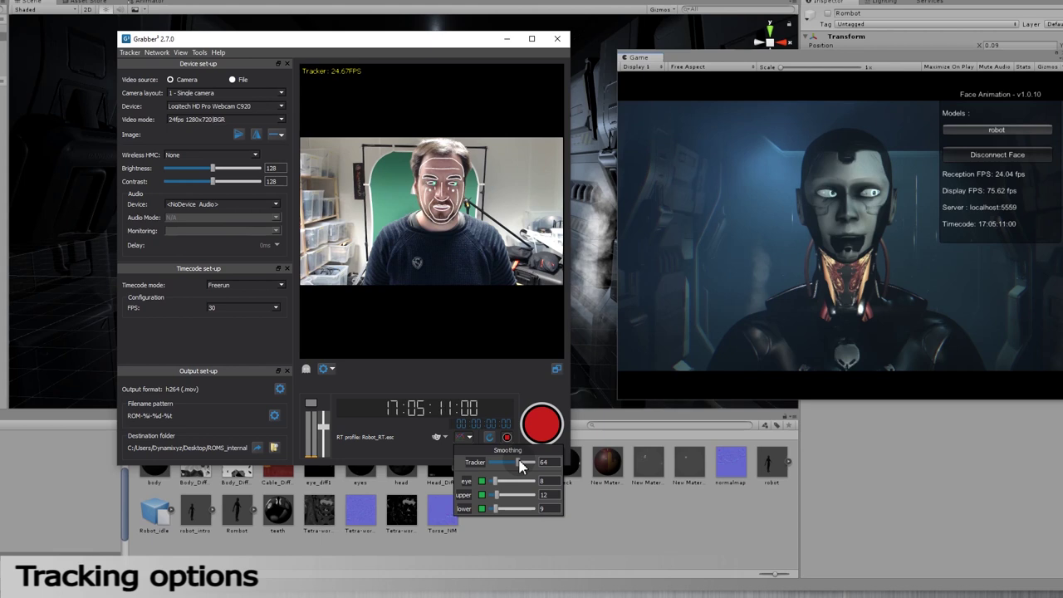
drag(520, 466, 517, 470)
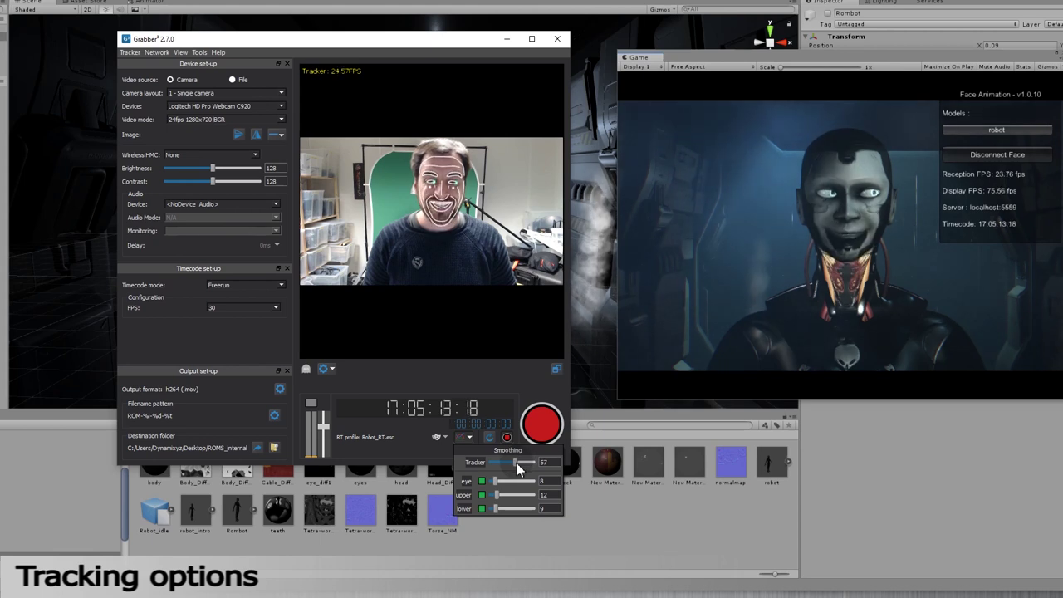
click(516, 465)
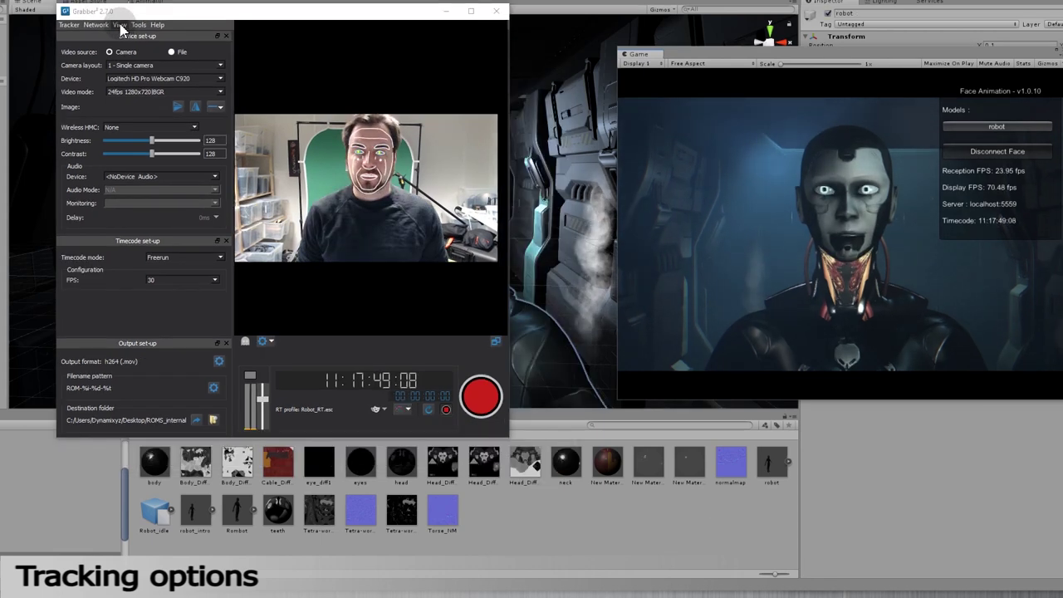
click(120, 25)
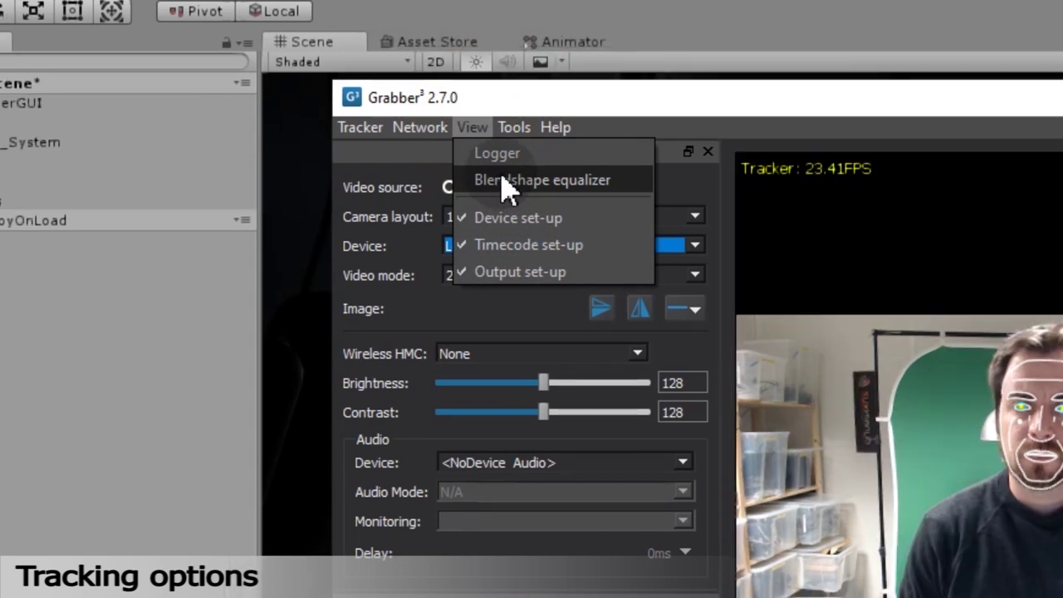
- Open the Blendshape equalizer and drag the lower smoothing slider down to 8
click(500, 179)
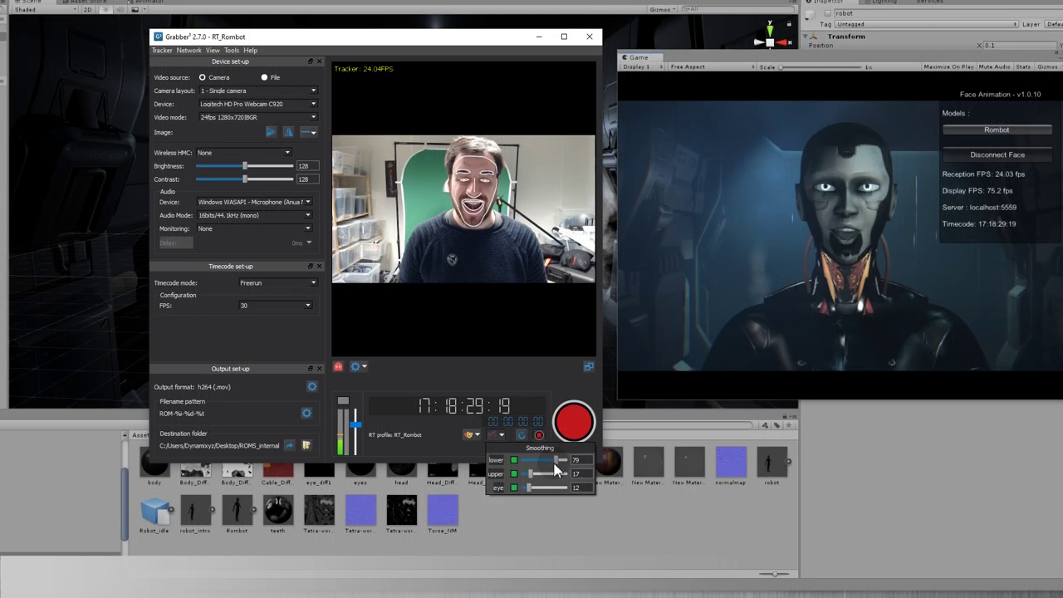
click(545, 465)
drag(545, 463, 529, 467)
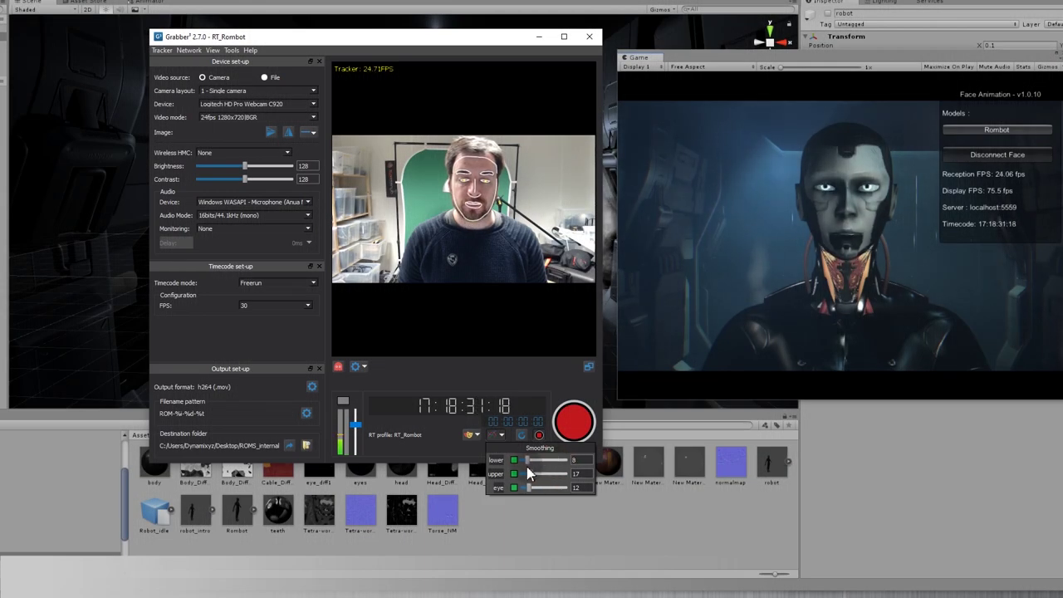